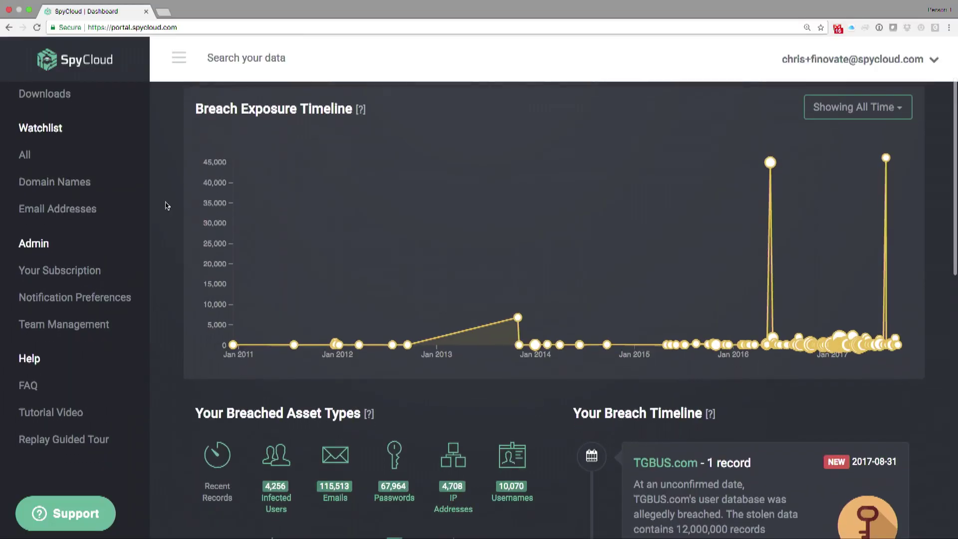
Scroll down the dashboard to the Latest Watchlist Events table of 16 domains
{"action": "scroll", "coordinate": [167, 205], "scroll_direction": "down", "scroll_amount": 3}
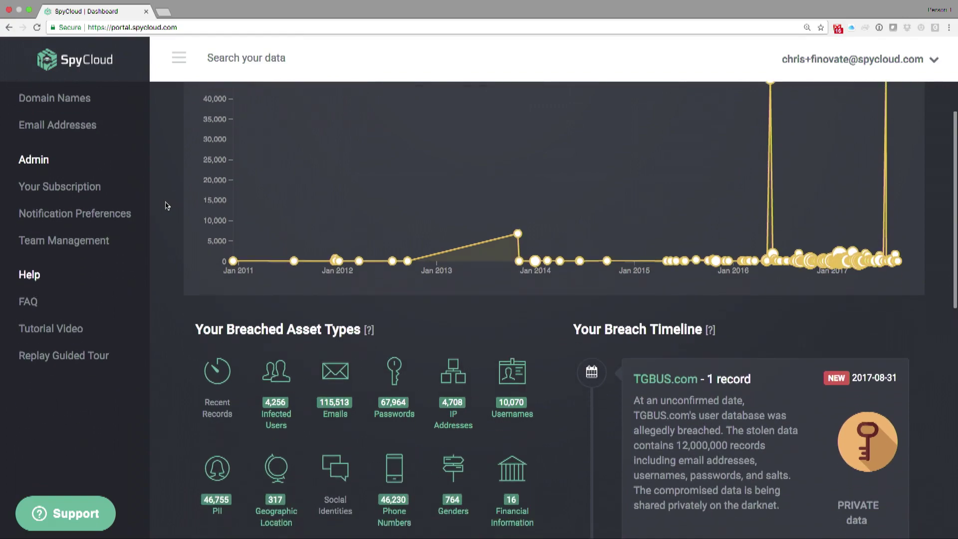
{"action": "scroll", "coordinate": [168, 205], "scroll_direction": "down", "scroll_amount": 2}
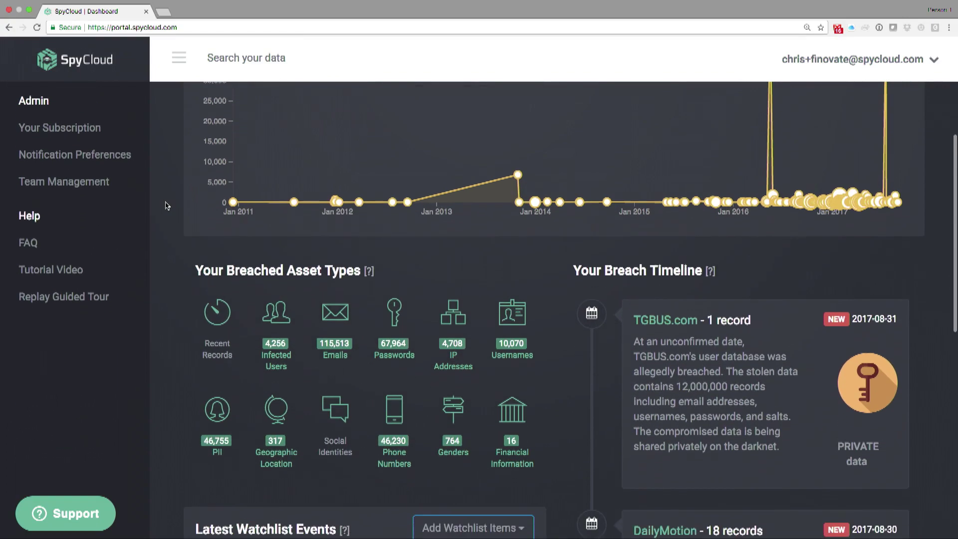
{"action": "scroll", "coordinate": [167, 205], "scroll_direction": "down", "scroll_amount": 1}
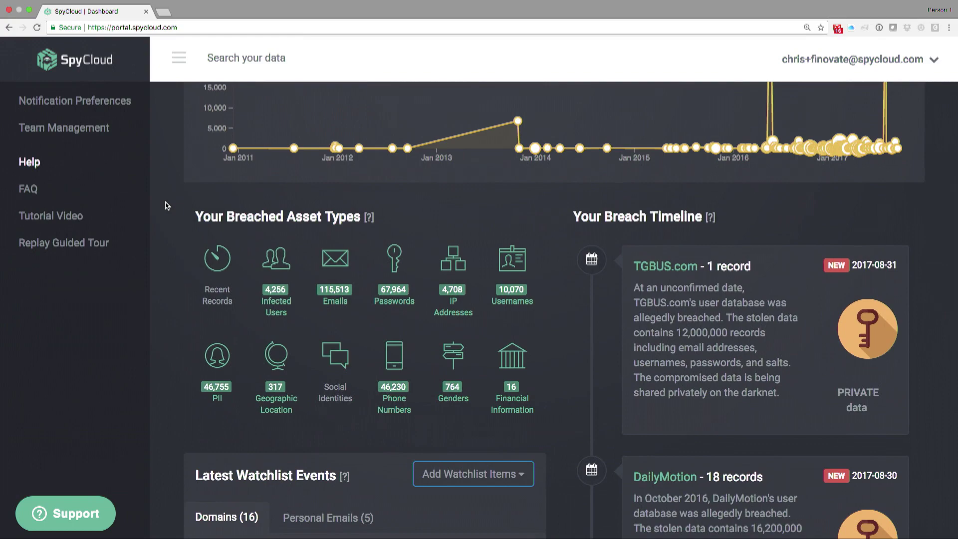
{"action": "scroll", "coordinate": [167, 205], "scroll_direction": "down", "scroll_amount": 3}
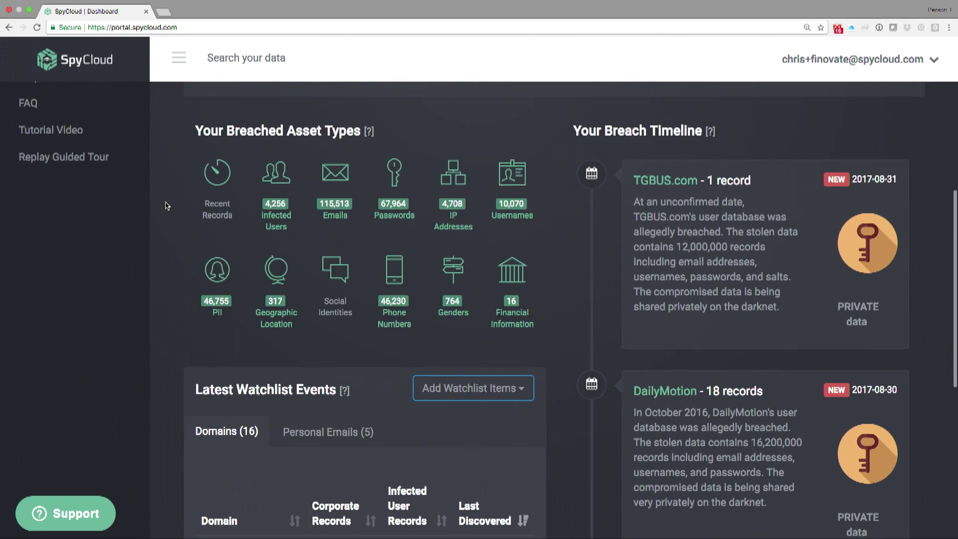
{"action": "scroll", "coordinate": [167, 205], "scroll_direction": "down", "scroll_amount": 1}
{"action": "scroll", "coordinate": [167, 206], "scroll_direction": "down", "scroll_amount": 2}
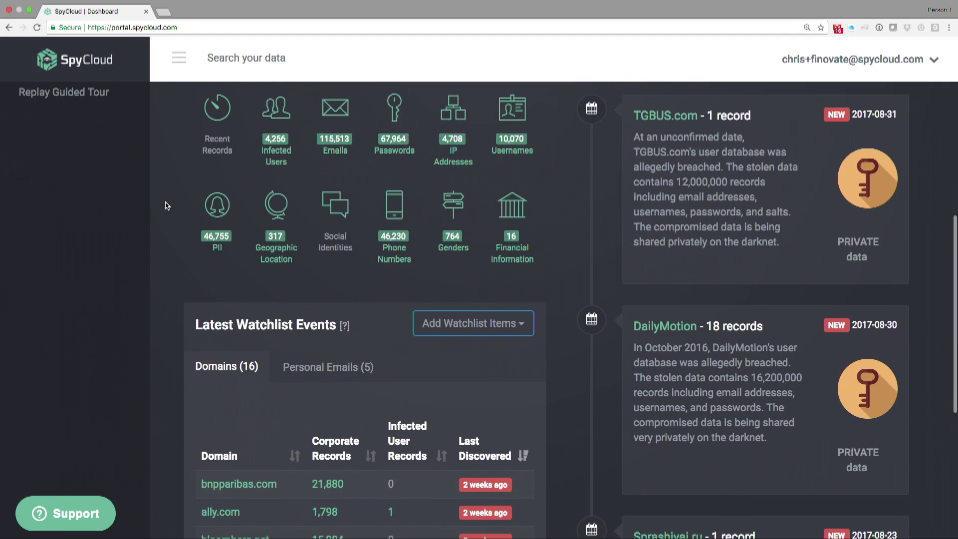
{"action": "scroll", "coordinate": [168, 205], "scroll_direction": "down", "scroll_amount": 3}
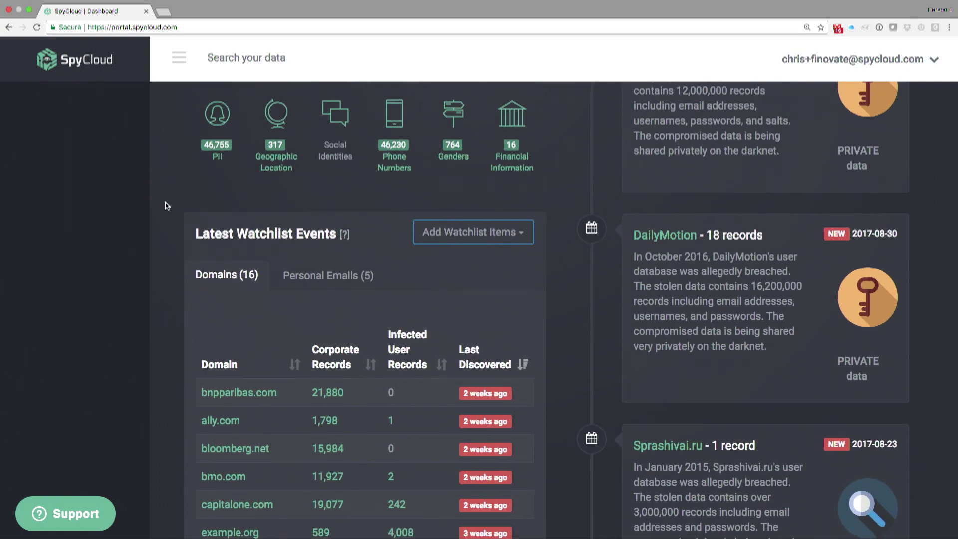
{"action": "scroll", "coordinate": [167, 205], "scroll_direction": "down", "scroll_amount": 3}
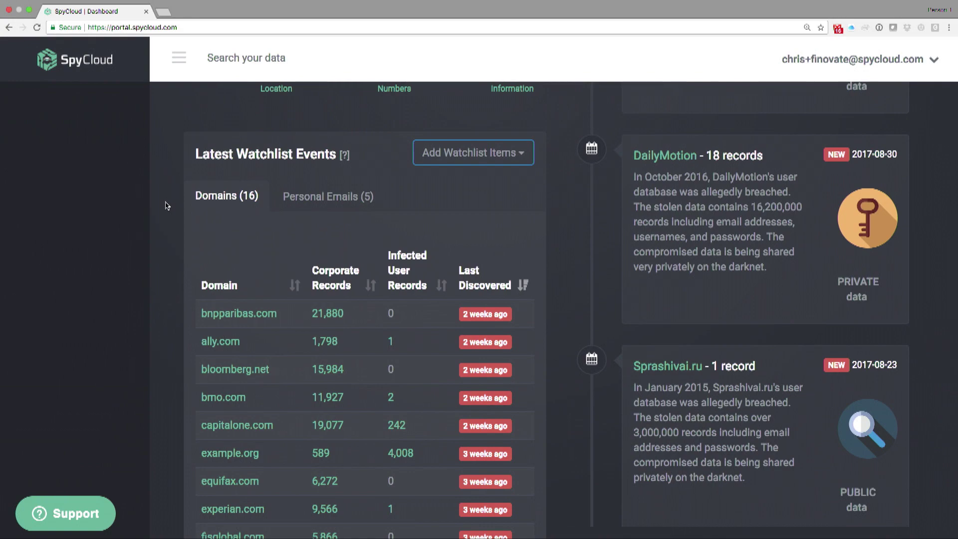
{"action": "scroll", "coordinate": [167, 206], "scroll_direction": "down", "scroll_amount": 3}
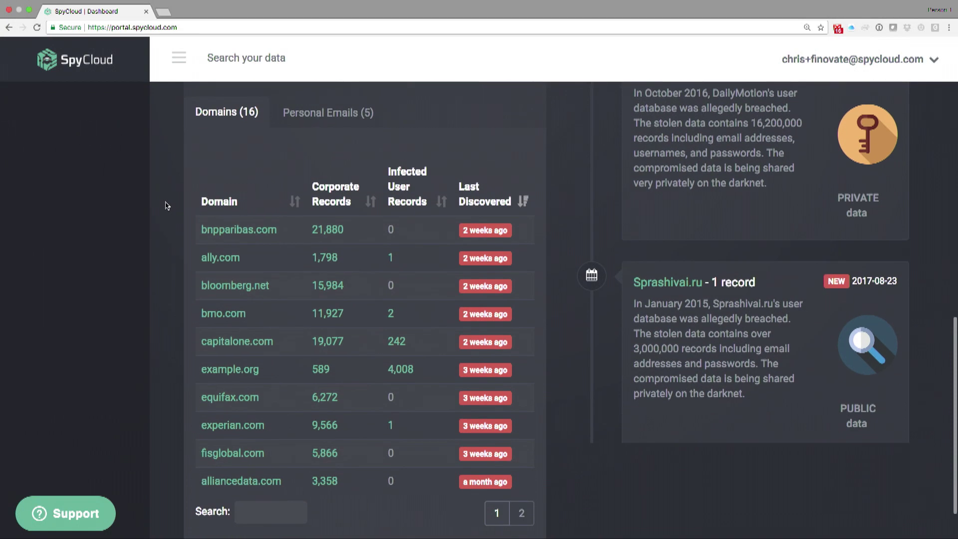
{"action": "scroll", "coordinate": [167, 205], "scroll_direction": "down", "scroll_amount": 2}
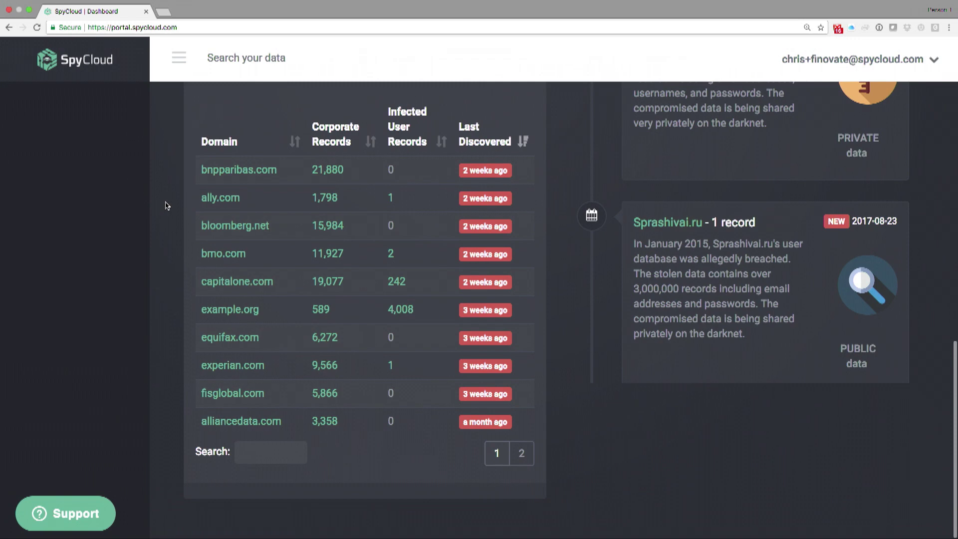
{"action": "scroll", "coordinate": [167, 206], "scroll_direction": "up", "scroll_amount": 3}
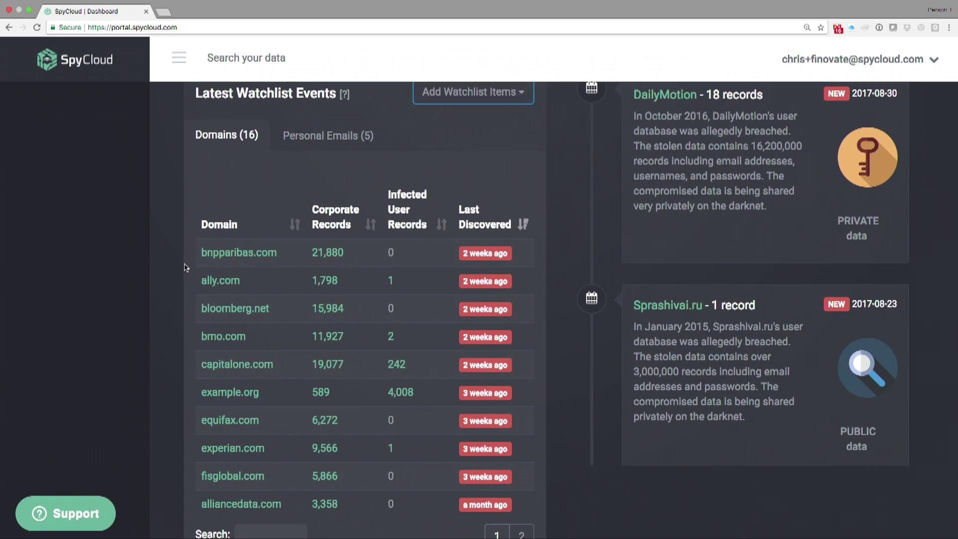
{"action": "scroll", "coordinate": [166, 277], "scroll_direction": "down", "scroll_amount": 2}
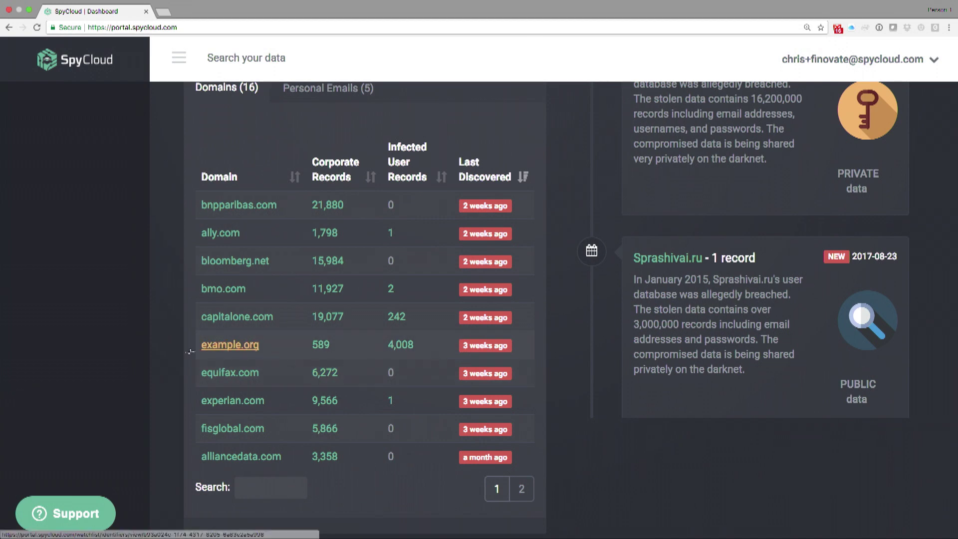
{"action": "scroll", "coordinate": [166, 354], "scroll_direction": "down", "scroll_amount": 1}
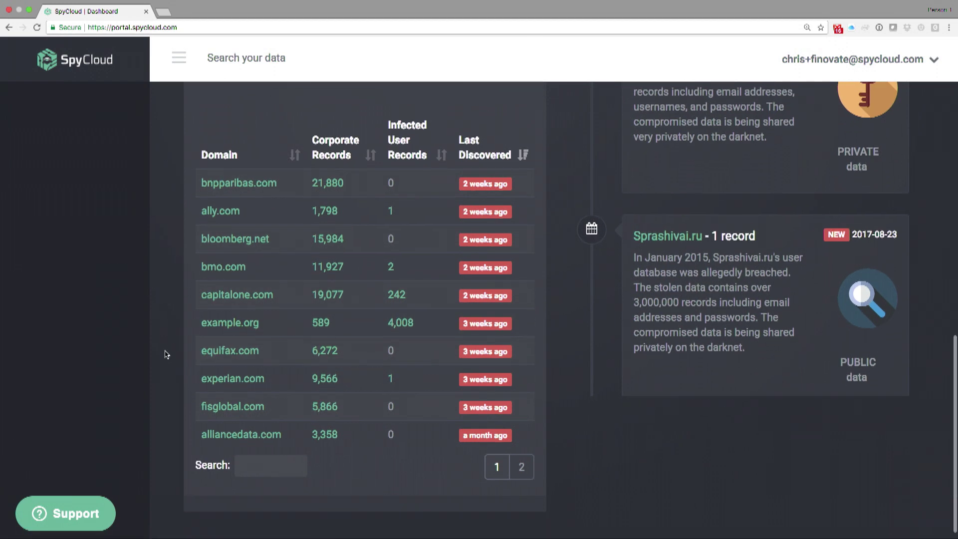
{"action": "scroll", "coordinate": [166, 354], "scroll_direction": "up", "scroll_amount": 2}
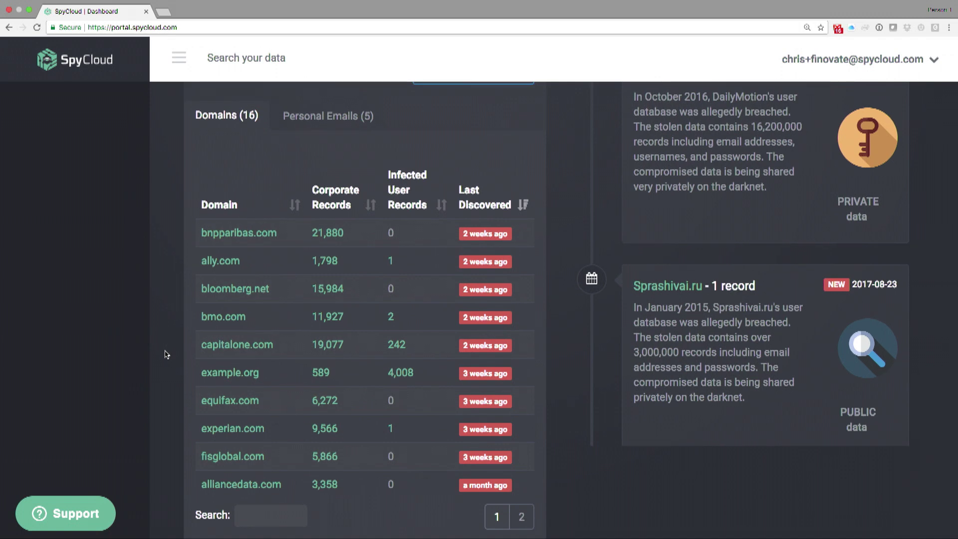
{"action": "scroll", "coordinate": [166, 354], "scroll_direction": "up", "scroll_amount": 2}
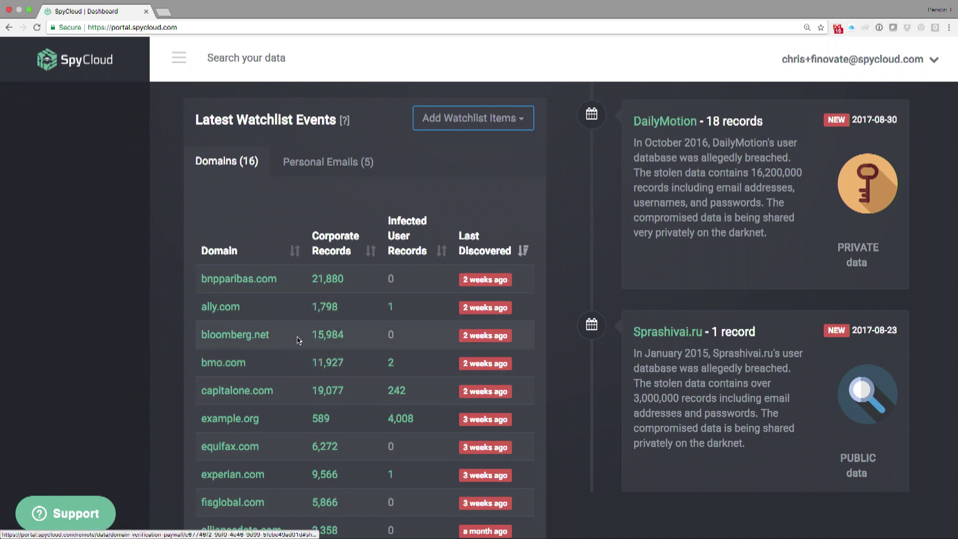
{"action": "scroll", "coordinate": [180, 459], "scroll_direction": "down", "scroll_amount": 2}
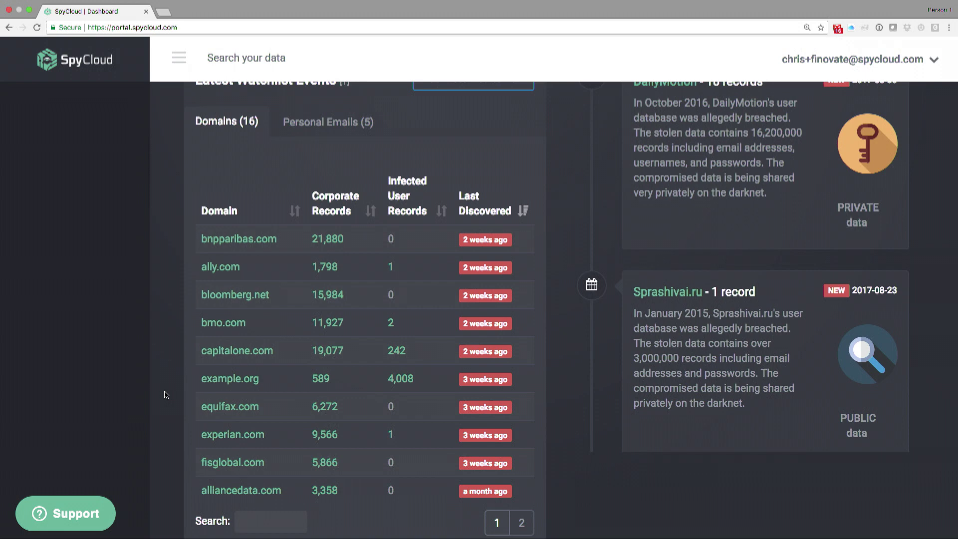
{"action": "scroll", "coordinate": [166, 395], "scroll_direction": "down", "scroll_amount": 1}
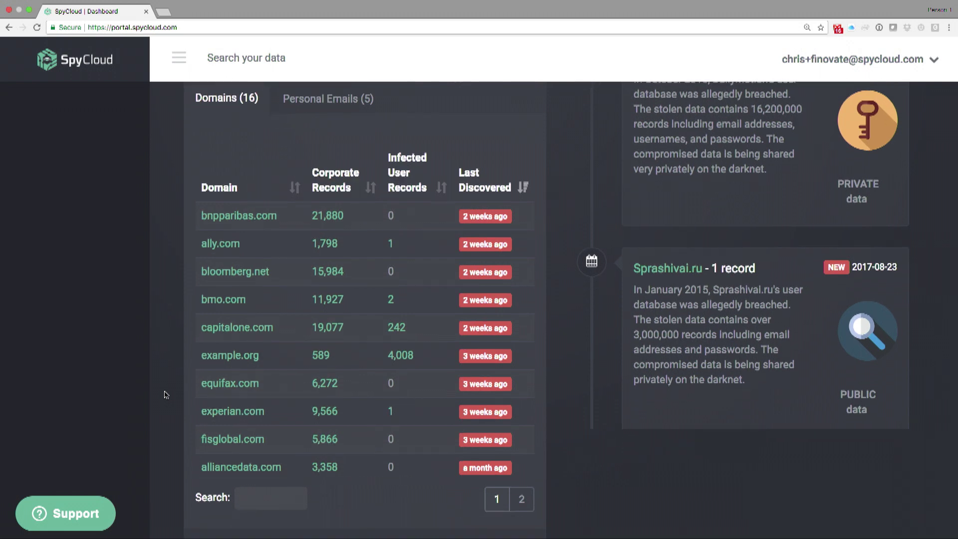
{"action": "scroll", "coordinate": [166, 395], "scroll_direction": "down", "scroll_amount": 1}
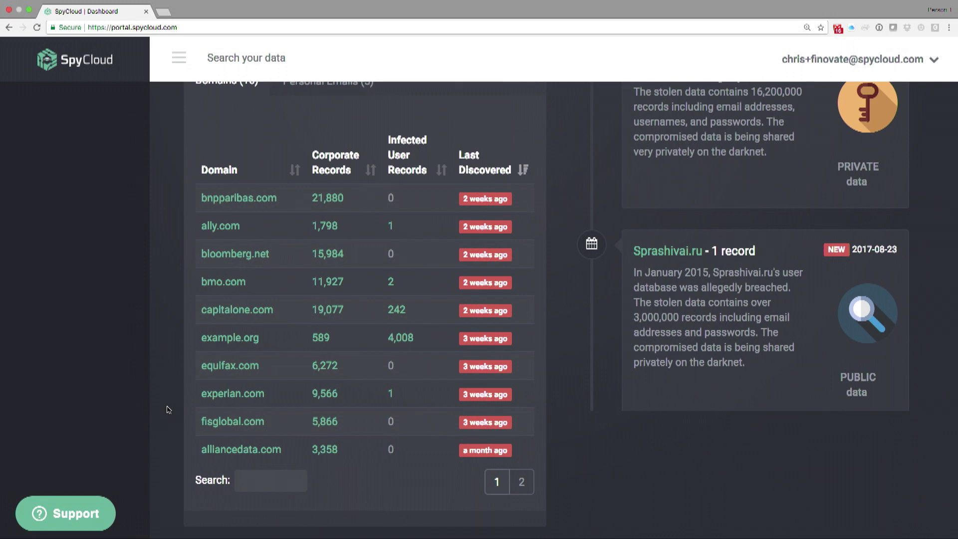
{"action": "scroll", "coordinate": [168, 410], "scroll_direction": "down", "scroll_amount": 1}
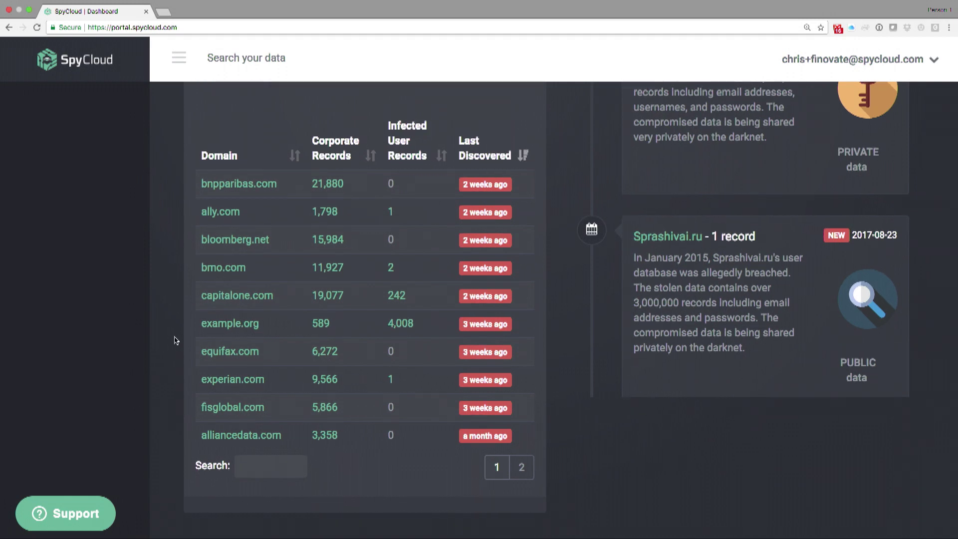
{"action": "scroll", "coordinate": [174, 337], "scroll_direction": "up", "scroll_amount": 2}
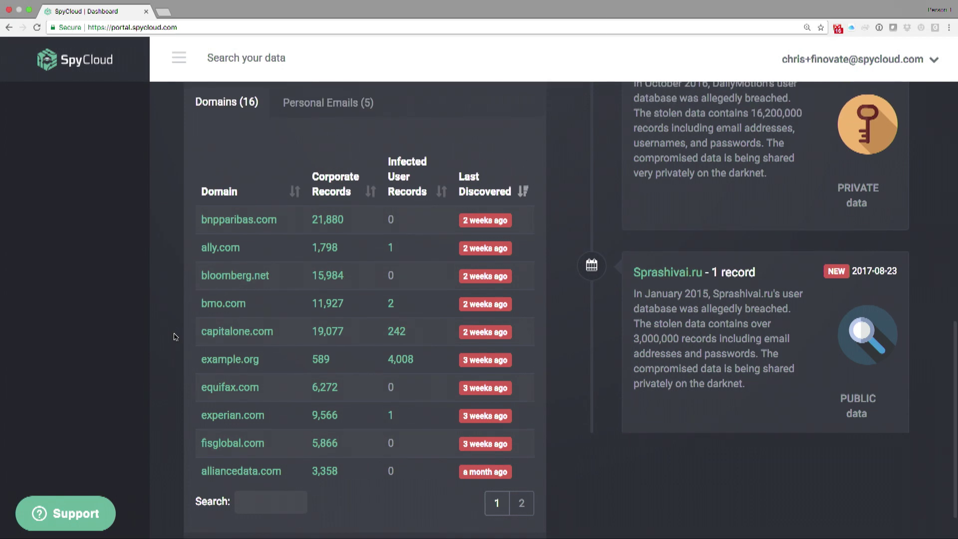
{"action": "scroll", "coordinate": [175, 336], "scroll_direction": "up", "scroll_amount": 2}
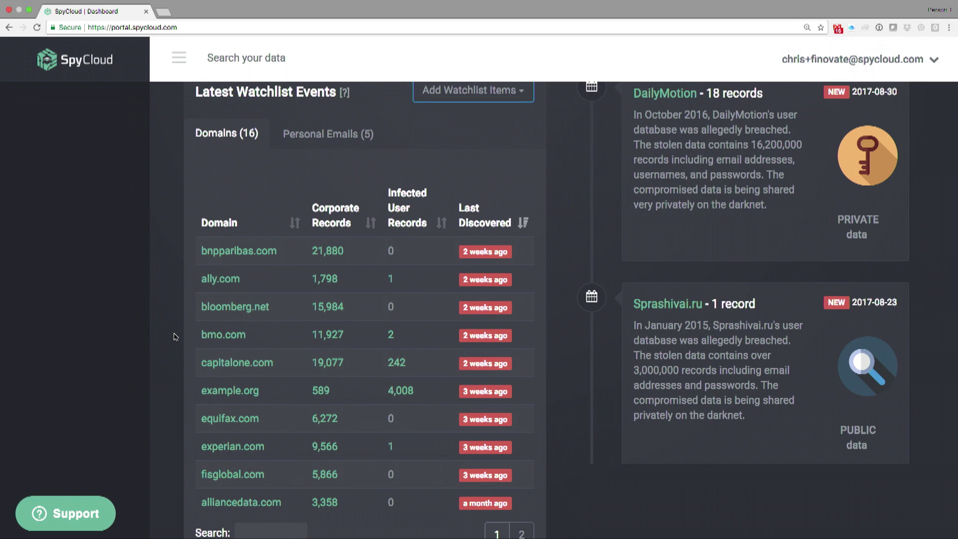
{"action": "scroll", "coordinate": [174, 337], "scroll_direction": "up", "scroll_amount": 3}
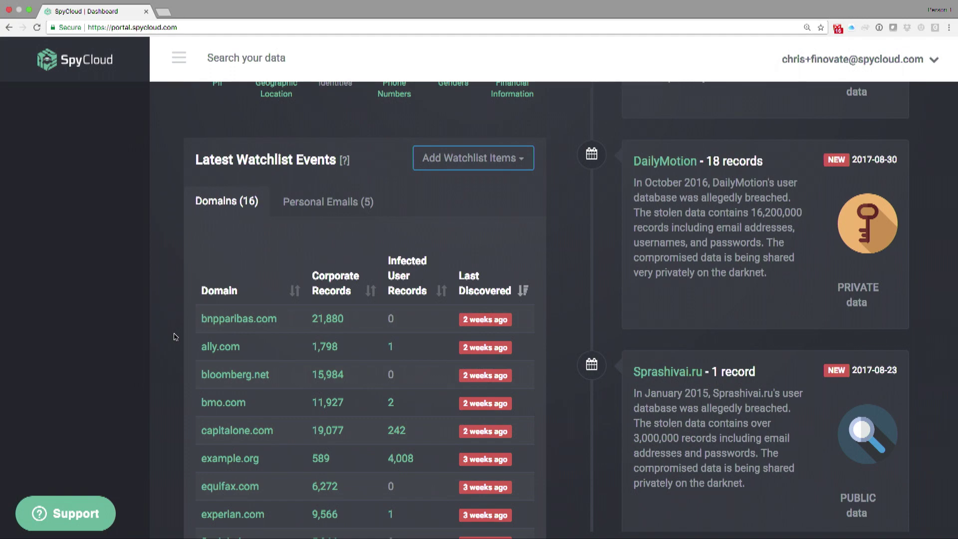
Scroll back up the dashboard toward the sidebar's Watchlist section
{"action": "scroll", "coordinate": [175, 336], "scroll_direction": "up", "scroll_amount": 6}
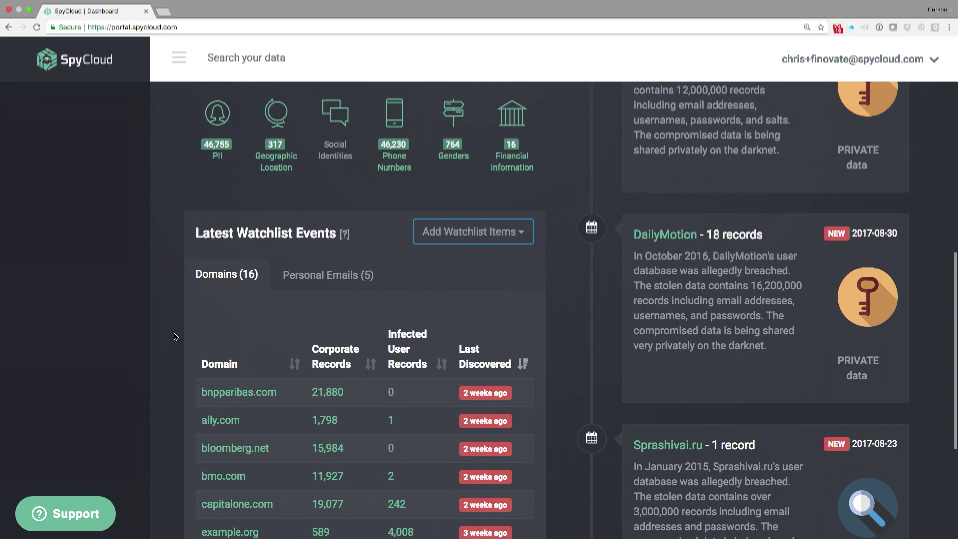
{"action": "scroll", "coordinate": [174, 336], "scroll_direction": "up", "scroll_amount": 3}
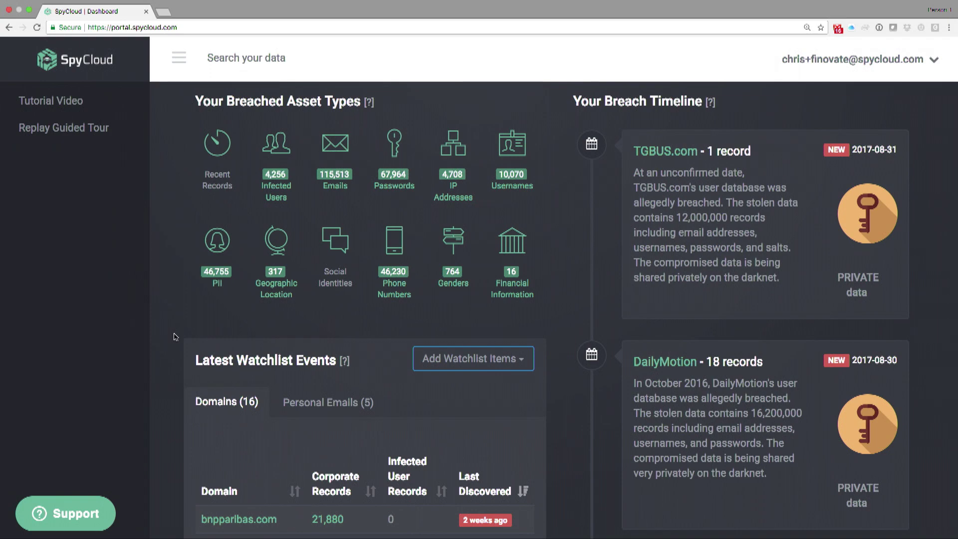
{"action": "scroll", "coordinate": [175, 337], "scroll_direction": "up", "scroll_amount": 8}
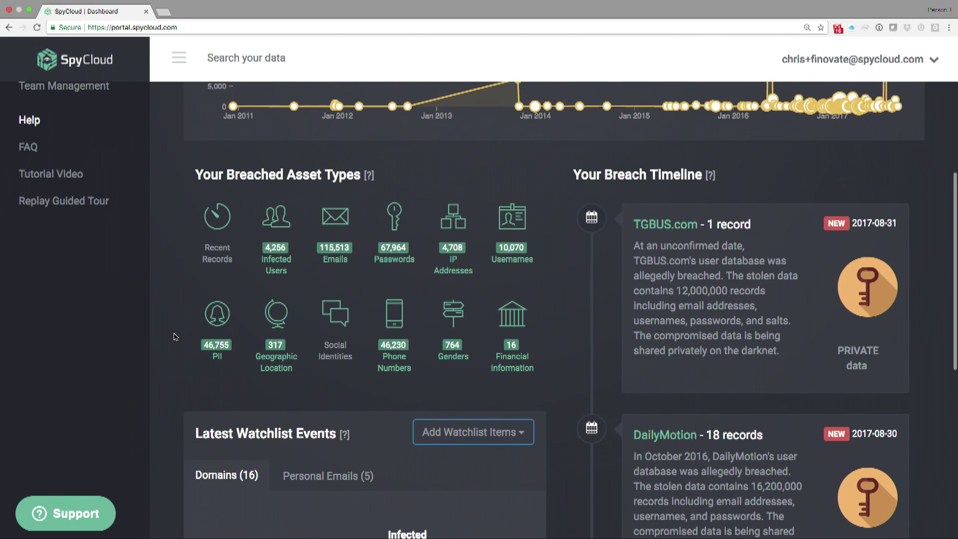
{"action": "scroll", "coordinate": [175, 337], "scroll_direction": "up", "scroll_amount": 6}
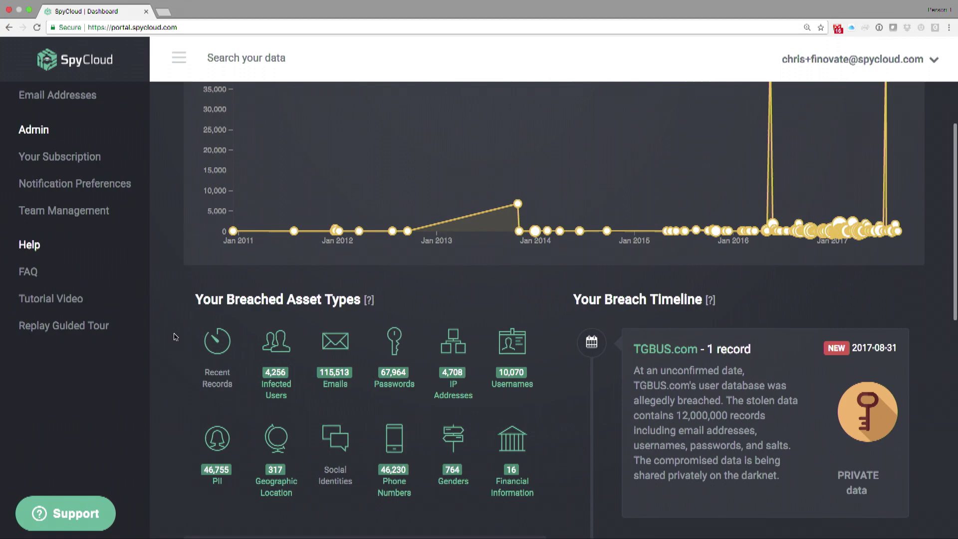
{"action": "scroll", "coordinate": [174, 337], "scroll_direction": "up", "scroll_amount": 2}
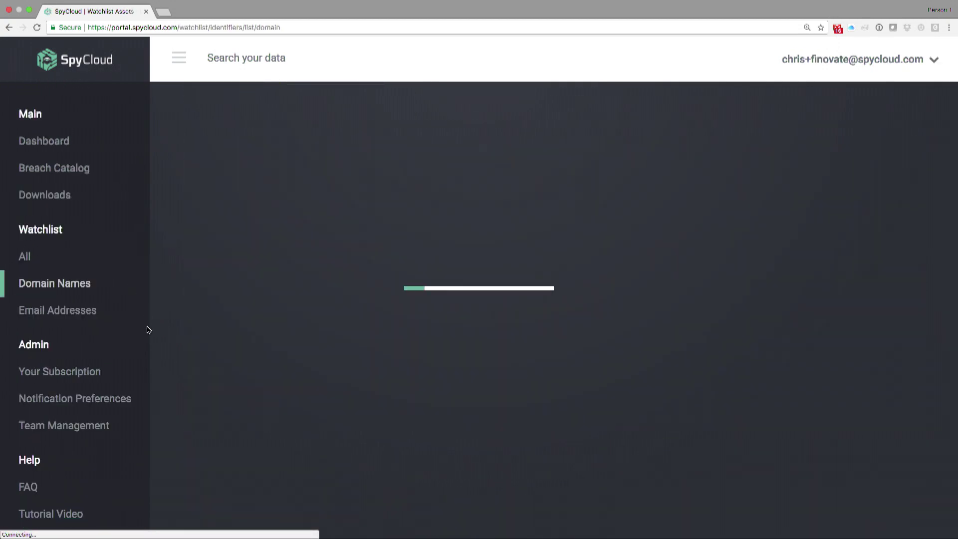
{"action": "scroll", "coordinate": [201, 378], "scroll_direction": "down", "scroll_amount": 1}
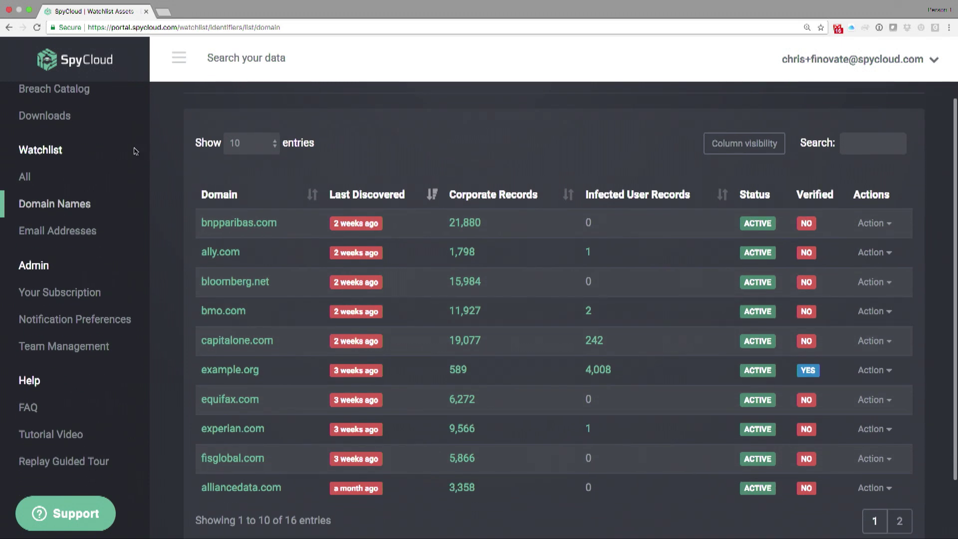
{"action": "scroll", "coordinate": [136, 151], "scroll_direction": "up", "scroll_amount": 2}
{"action": "left_click", "coordinate": [60, 143]}
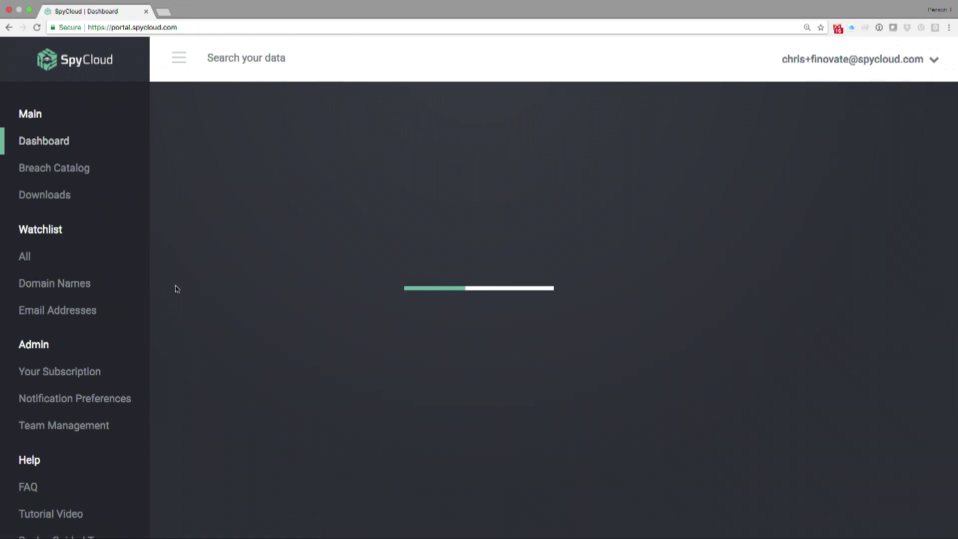
{"action": "scroll", "coordinate": [176, 289], "scroll_direction": "down", "scroll_amount": 5}
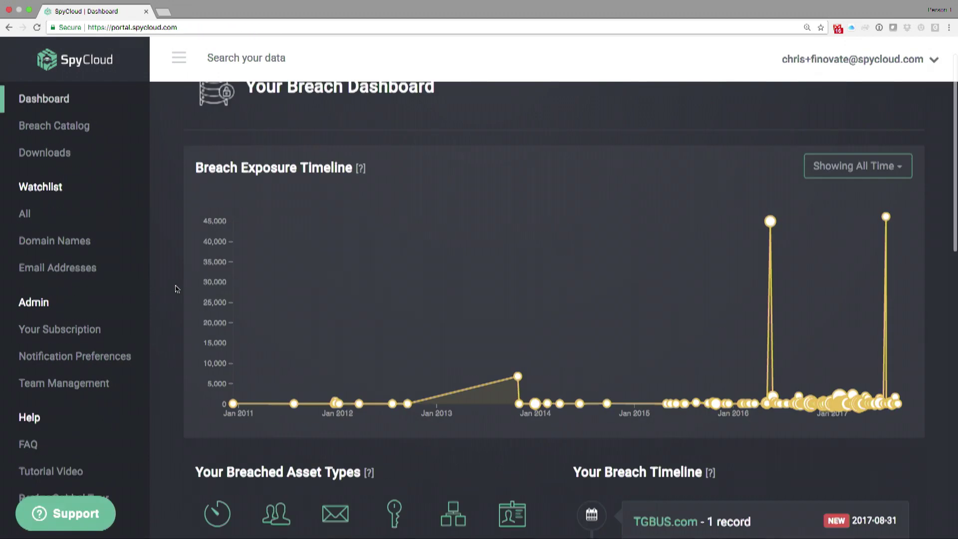
{"action": "scroll", "coordinate": [176, 289], "scroll_direction": "down", "scroll_amount": 2}
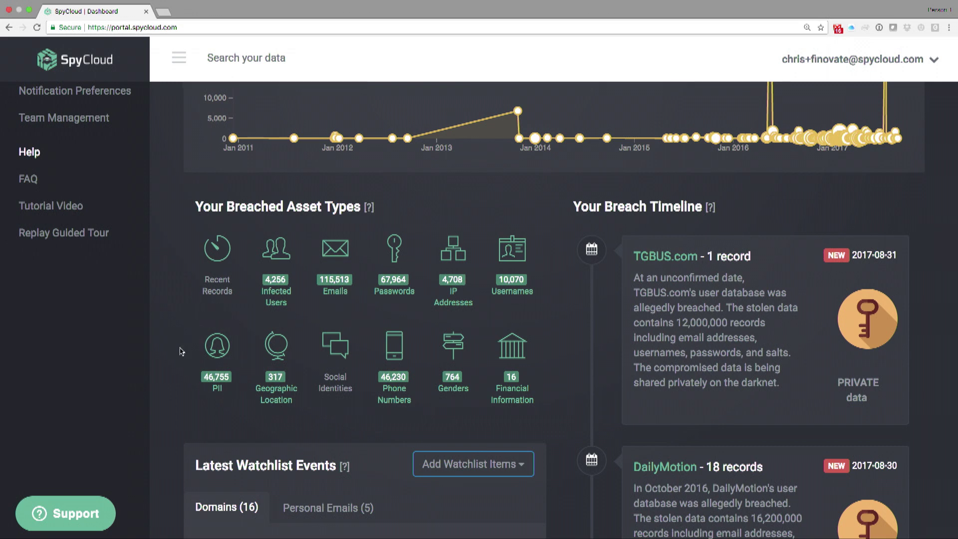
{"action": "scroll", "coordinate": [164, 406], "scroll_direction": "down", "scroll_amount": 5}
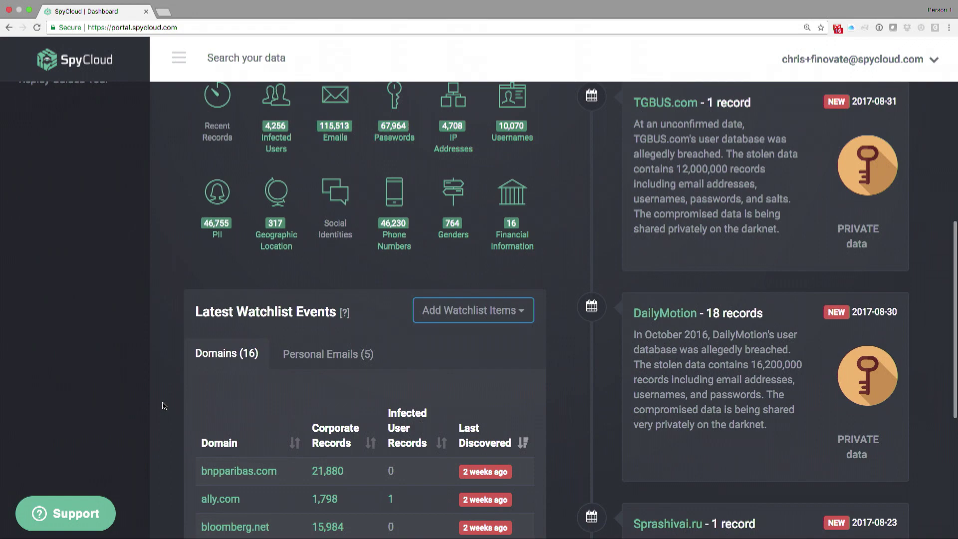
{"action": "scroll", "coordinate": [164, 406], "scroll_direction": "down", "scroll_amount": 2}
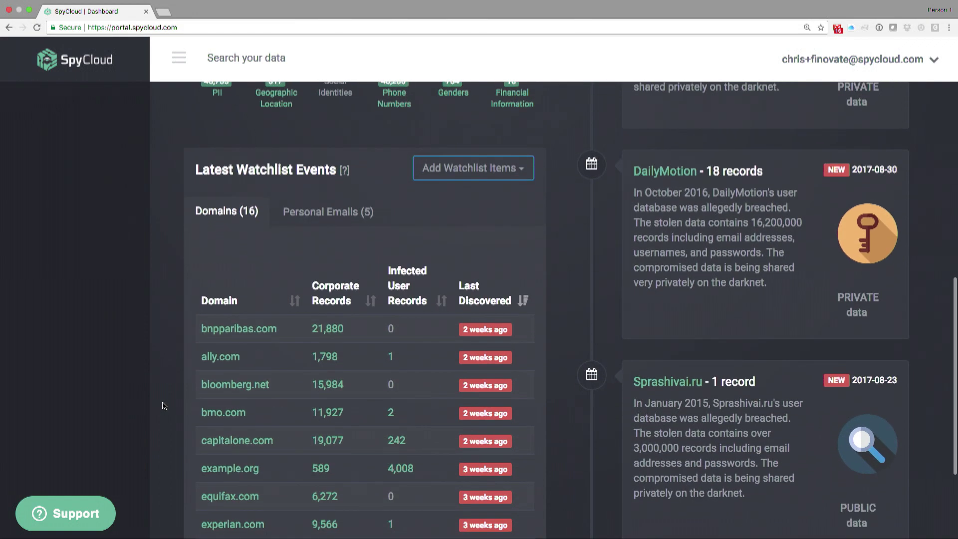
{"action": "scroll", "coordinate": [164, 405], "scroll_direction": "up", "scroll_amount": 3}
{"action": "right_click", "coordinate": [164, 405]}
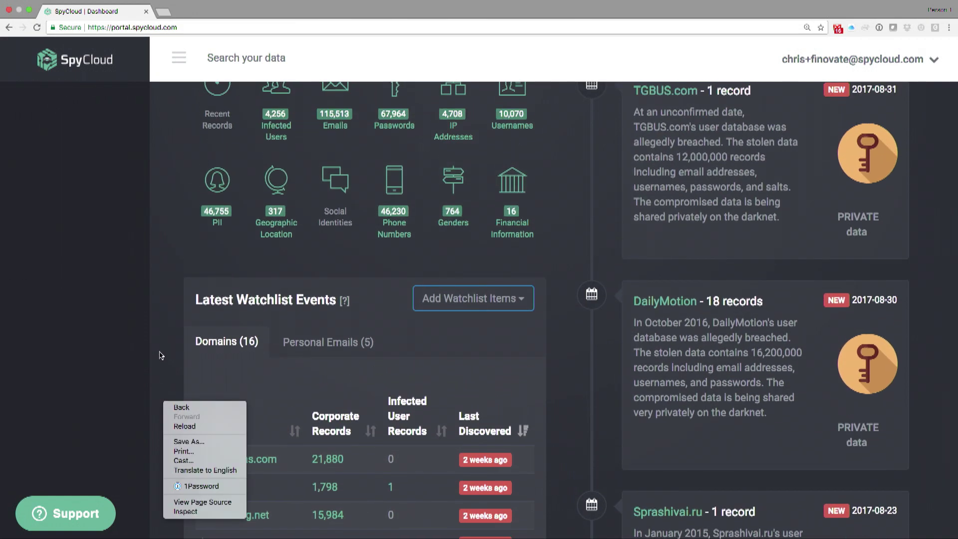
{"action": "left_click", "coordinate": [160, 355]}
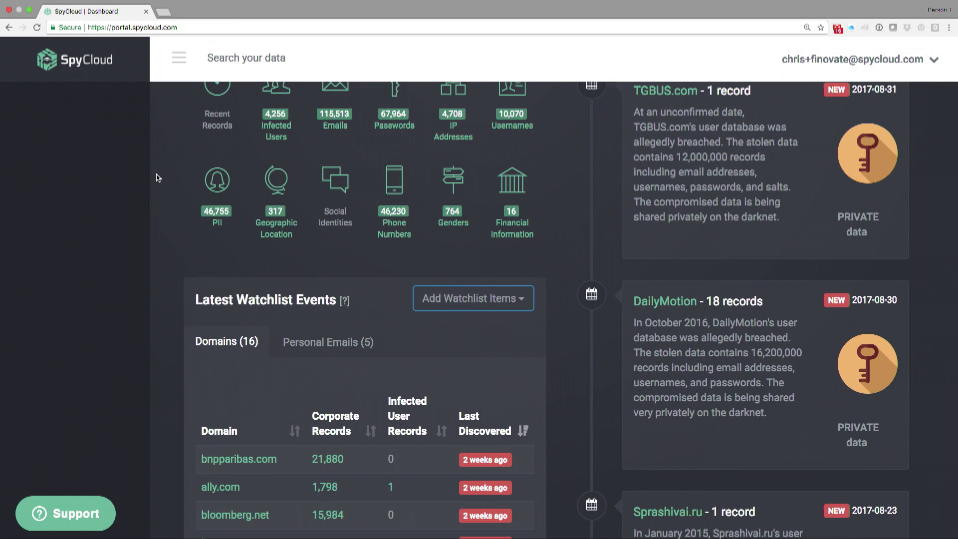
{"action": "scroll", "coordinate": [158, 178], "scroll_direction": "up", "scroll_amount": 2}
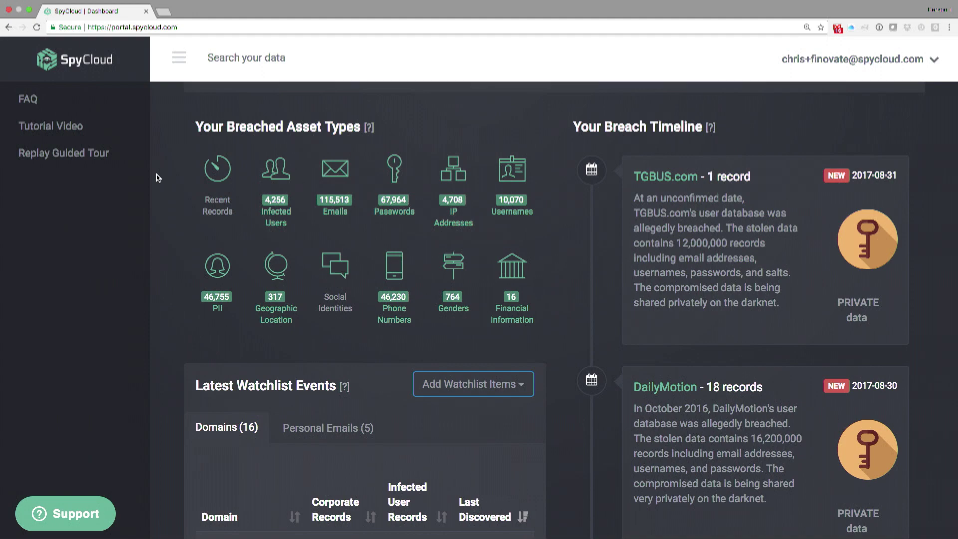
{"action": "scroll", "coordinate": [157, 178], "scroll_direction": "down", "scroll_amount": 3}
{"action": "scroll", "coordinate": [158, 177], "scroll_direction": "up", "scroll_amount": 2}
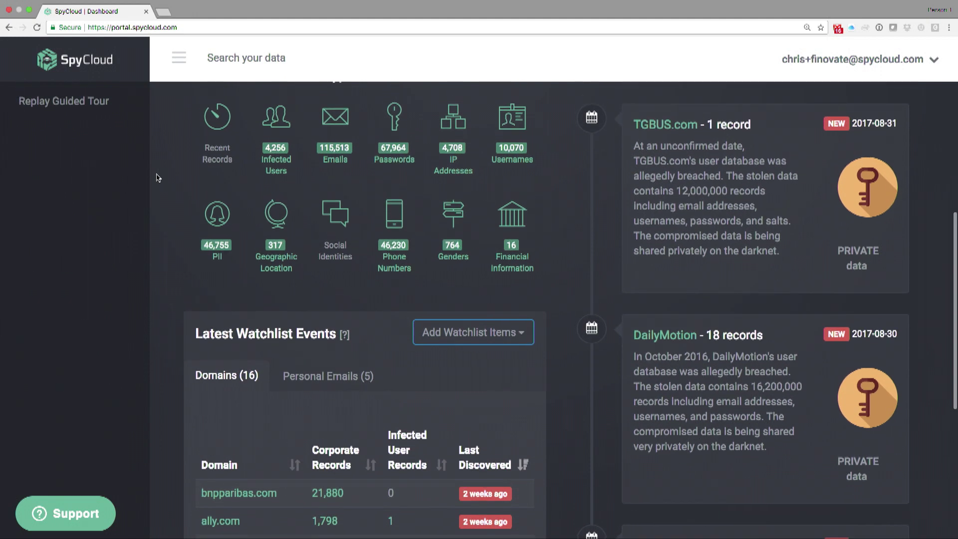
{"action": "scroll", "coordinate": [158, 177], "scroll_direction": "down", "scroll_amount": 1}
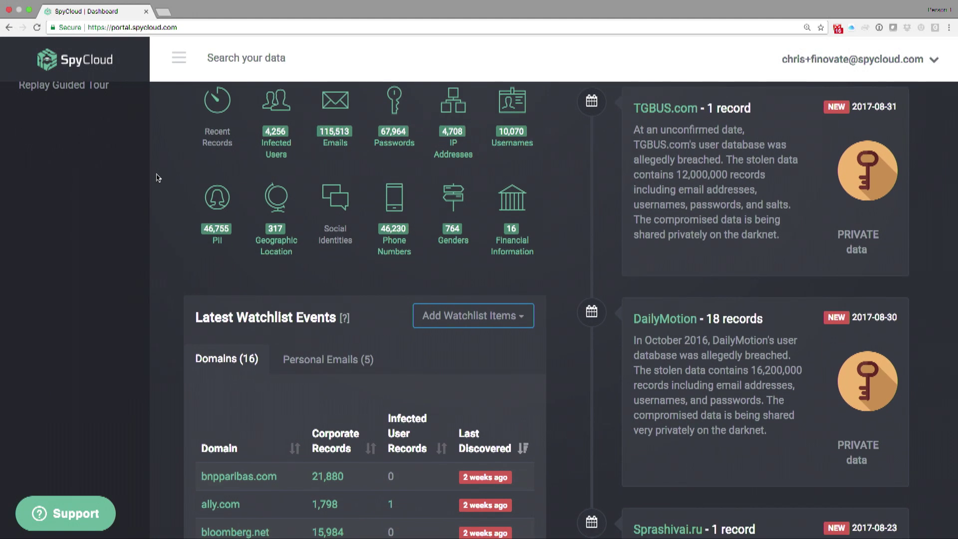
{"action": "scroll", "coordinate": [158, 178], "scroll_direction": "down", "scroll_amount": 3}
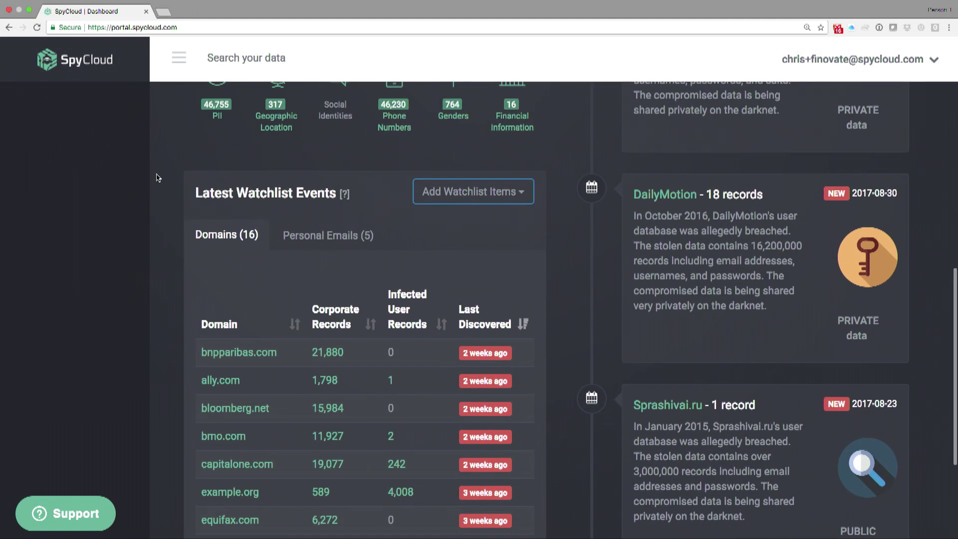
{"action": "scroll", "coordinate": [157, 178], "scroll_direction": "down", "scroll_amount": 1}
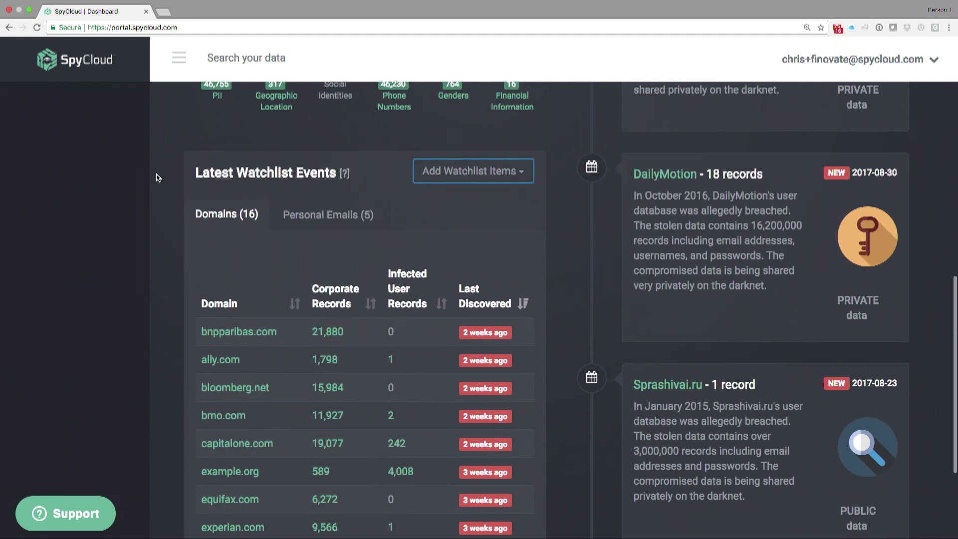
{"action": "scroll", "coordinate": [158, 178], "scroll_direction": "down", "scroll_amount": 1}
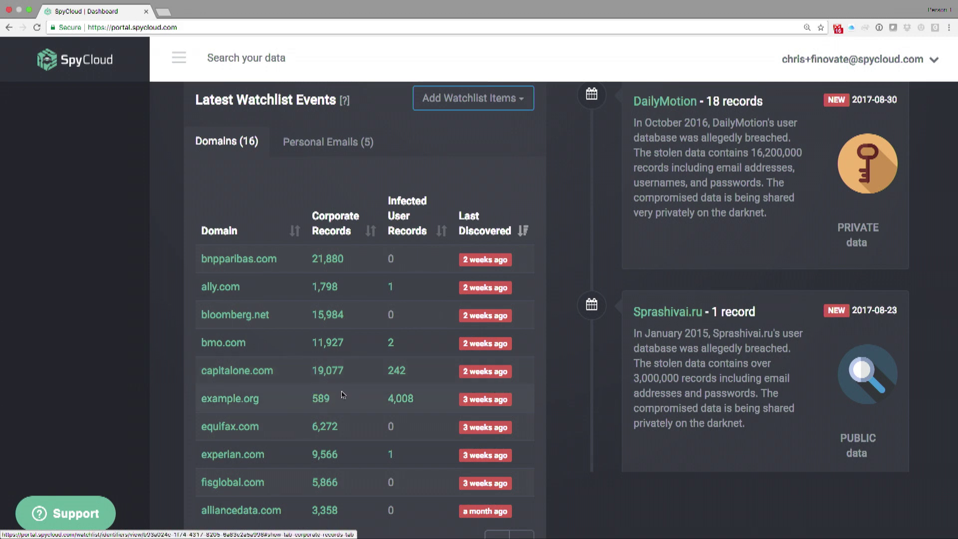
{"action": "scroll", "coordinate": [343, 394], "scroll_direction": "up", "scroll_amount": 1}
{"action": "scroll", "coordinate": [343, 393], "scroll_direction": "up", "scroll_amount": 3}
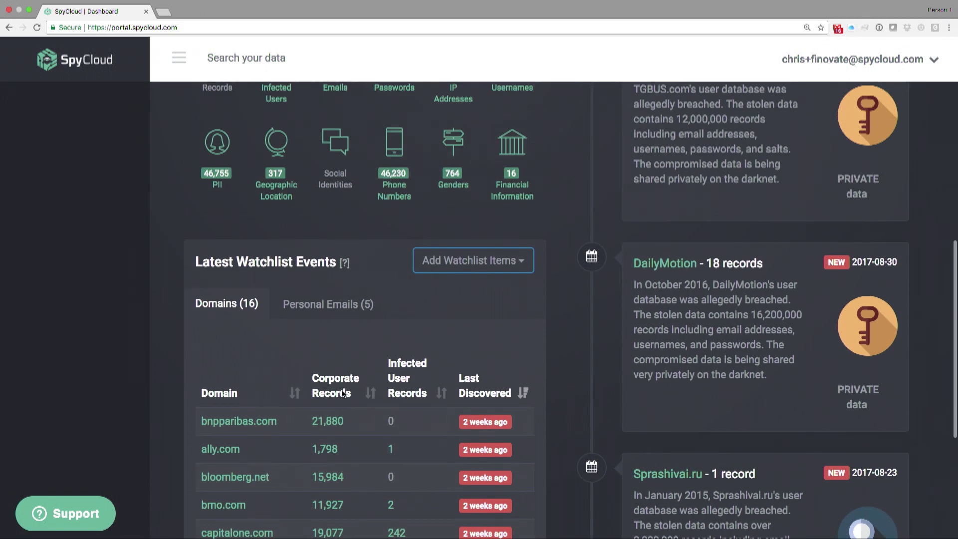
{"action": "scroll", "coordinate": [372, 230], "scroll_direction": "up", "scroll_amount": 5}
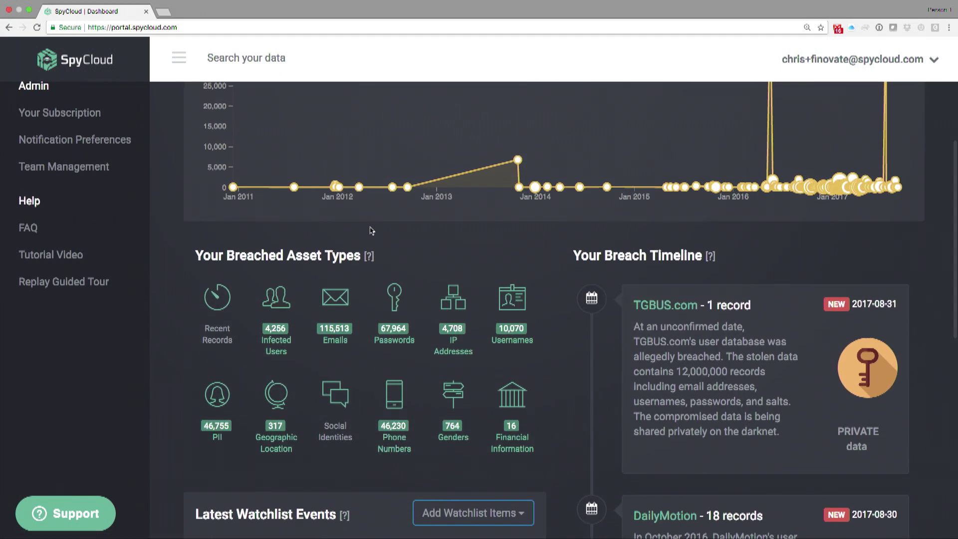
{"action": "scroll", "coordinate": [371, 230], "scroll_direction": "down", "scroll_amount": 1}
{"action": "scroll", "coordinate": [371, 230], "scroll_direction": "down", "scroll_amount": 2}
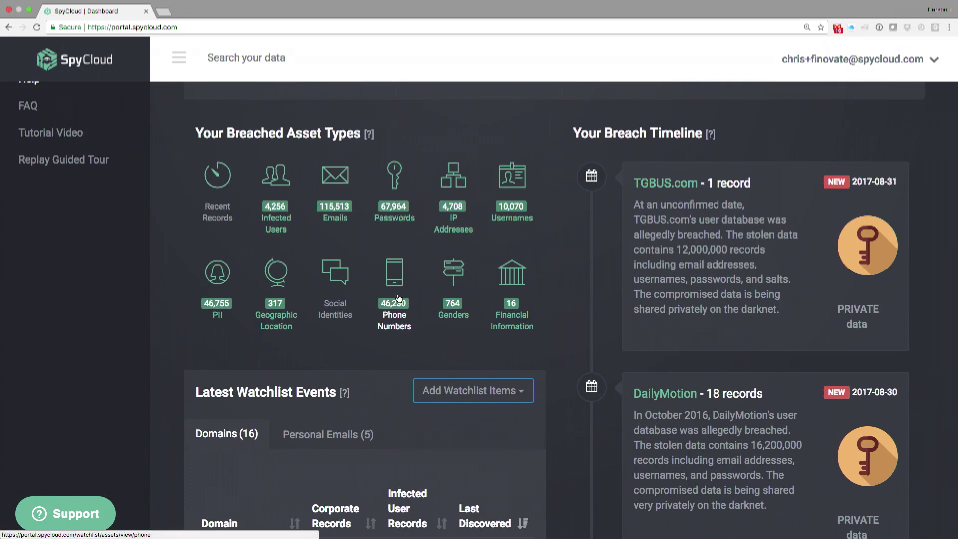
{"action": "scroll", "coordinate": [331, 356], "scroll_direction": "down", "scroll_amount": 5}
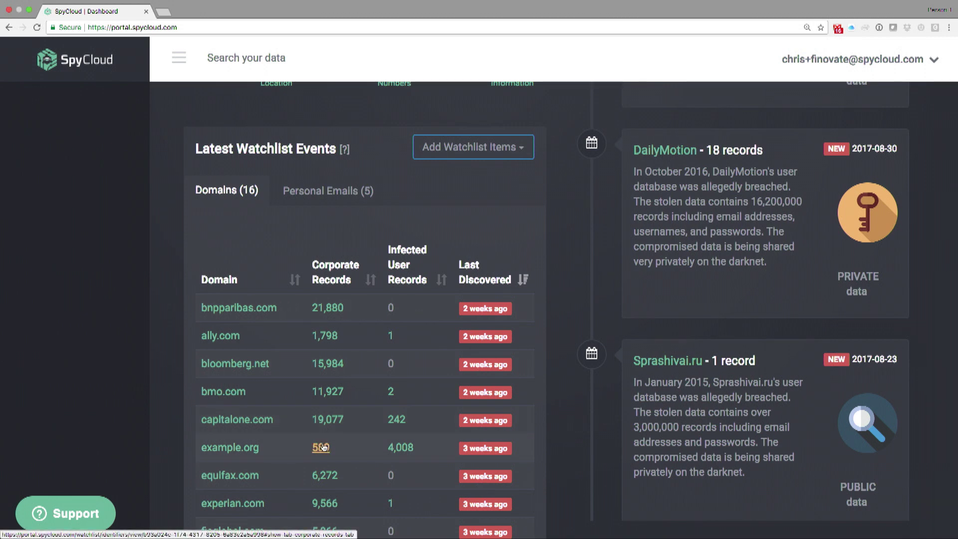
{"action": "scroll", "coordinate": [358, 424], "scroll_direction": "down", "scroll_amount": 1}
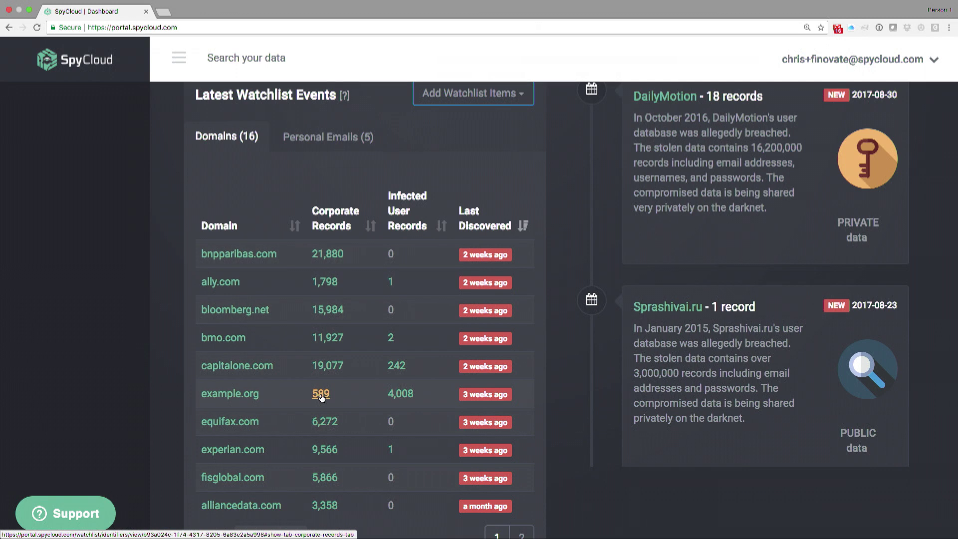
View example.org's 589 corporate records, then open its 4,008 infected user records
{"action": "left_click", "coordinate": [321, 394]}
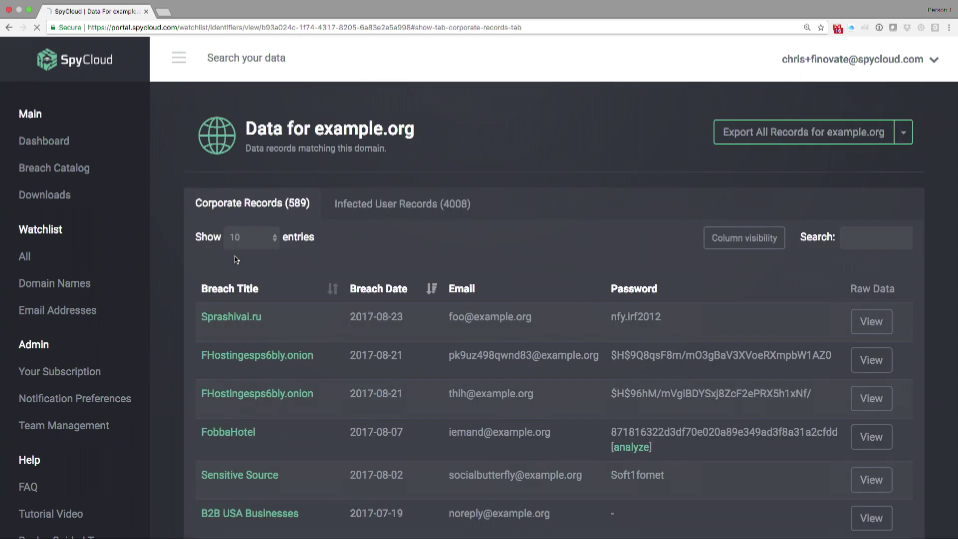
{"action": "left_click", "coordinate": [75, 148]}
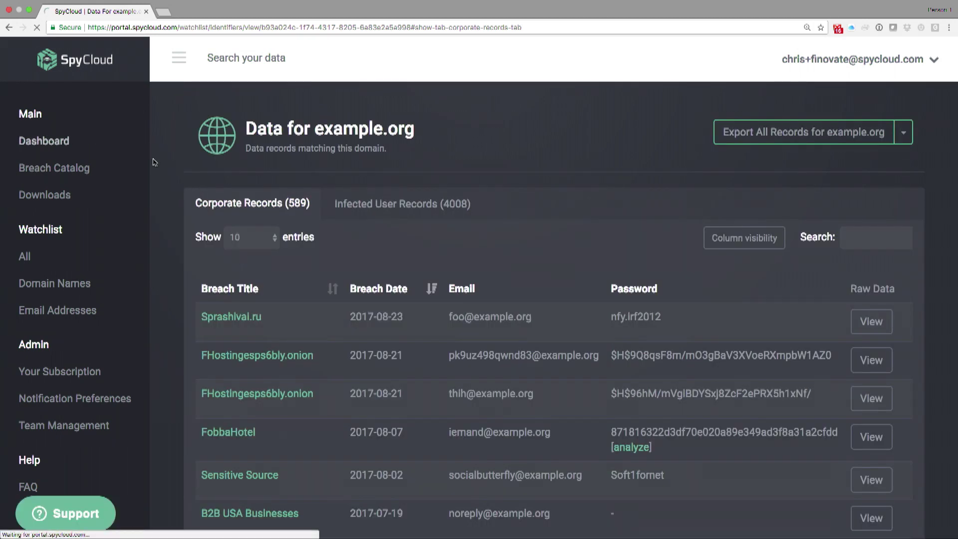
{"action": "left_click", "coordinate": [370, 205]}
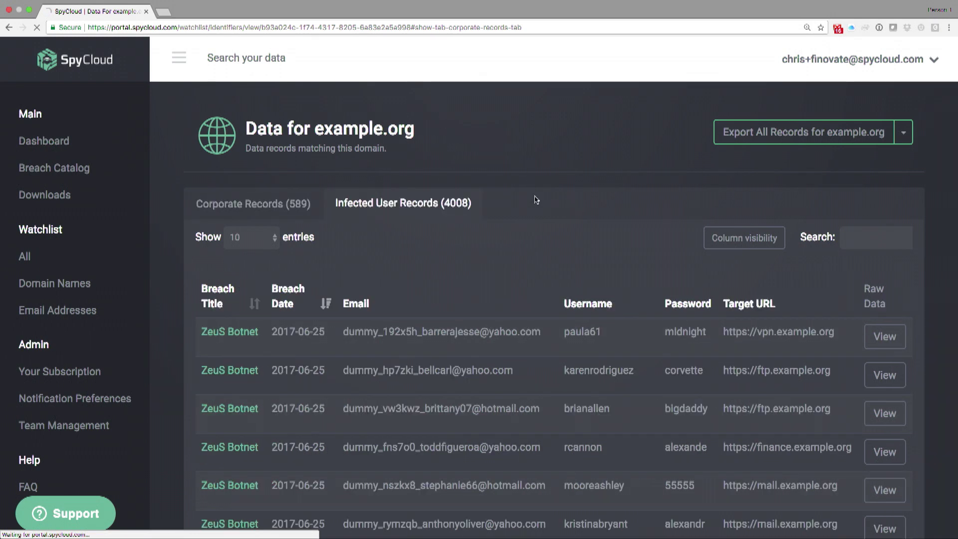
{"action": "scroll", "coordinate": [536, 199], "scroll_direction": "down", "scroll_amount": 3}
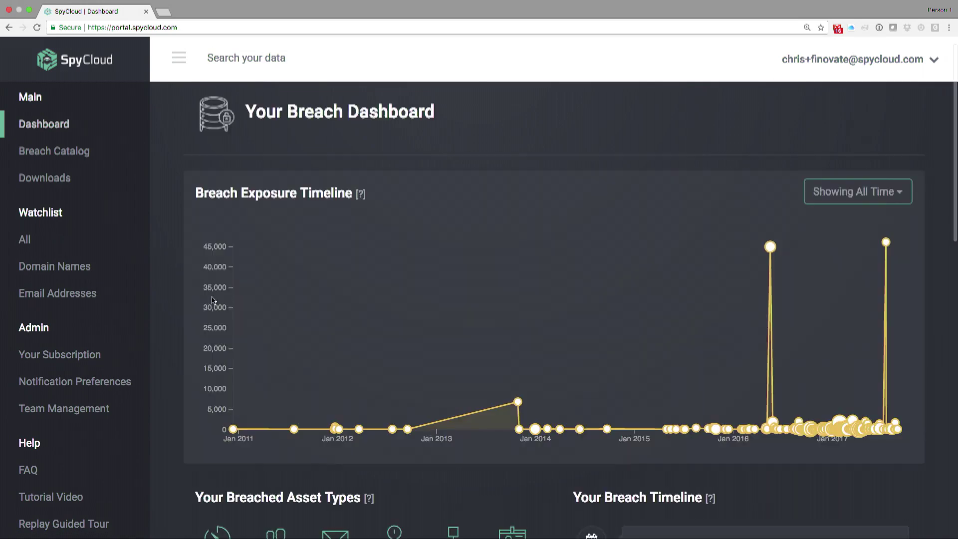
{"action": "scroll", "coordinate": [362, 410], "scroll_direction": "down", "scroll_amount": 5}
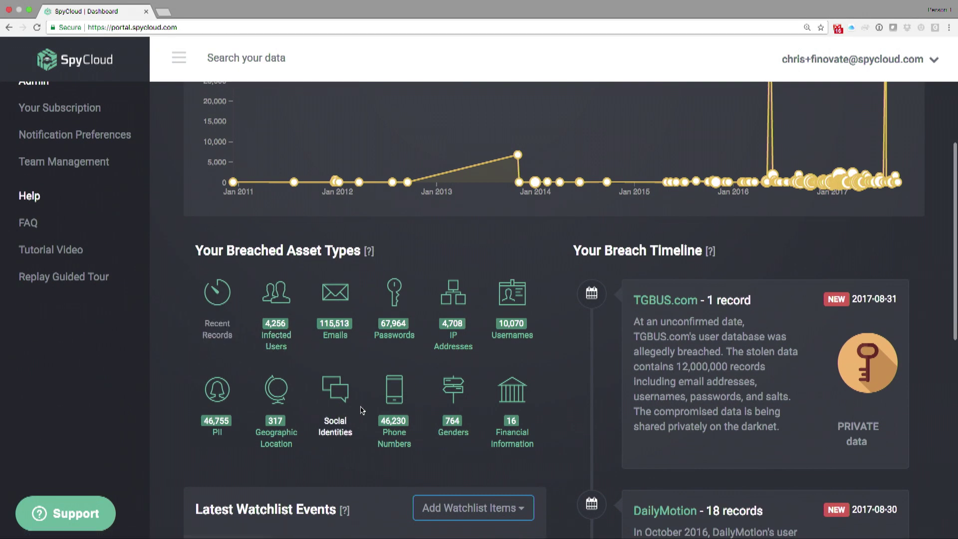
{"action": "scroll", "coordinate": [362, 410], "scroll_direction": "down", "scroll_amount": 7}
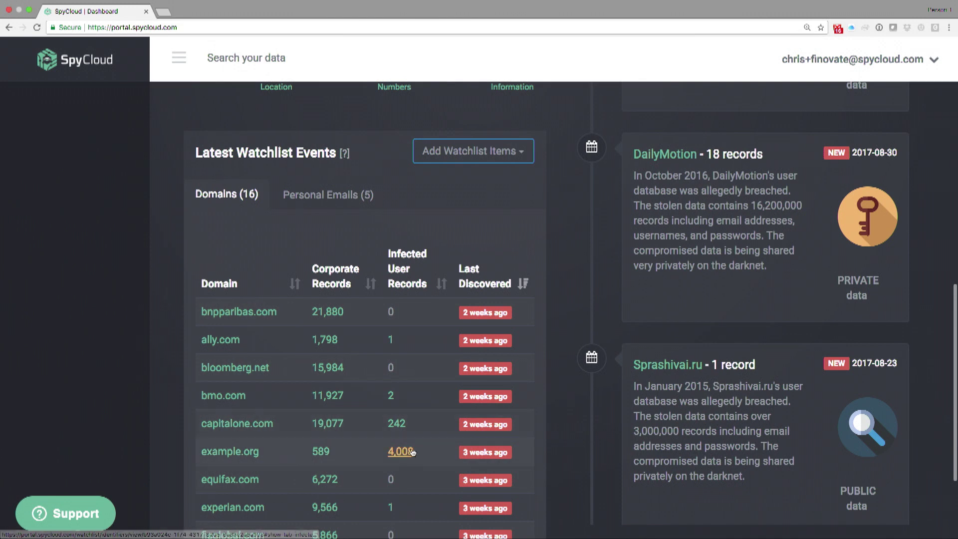
{"action": "left_click", "coordinate": [411, 451]}
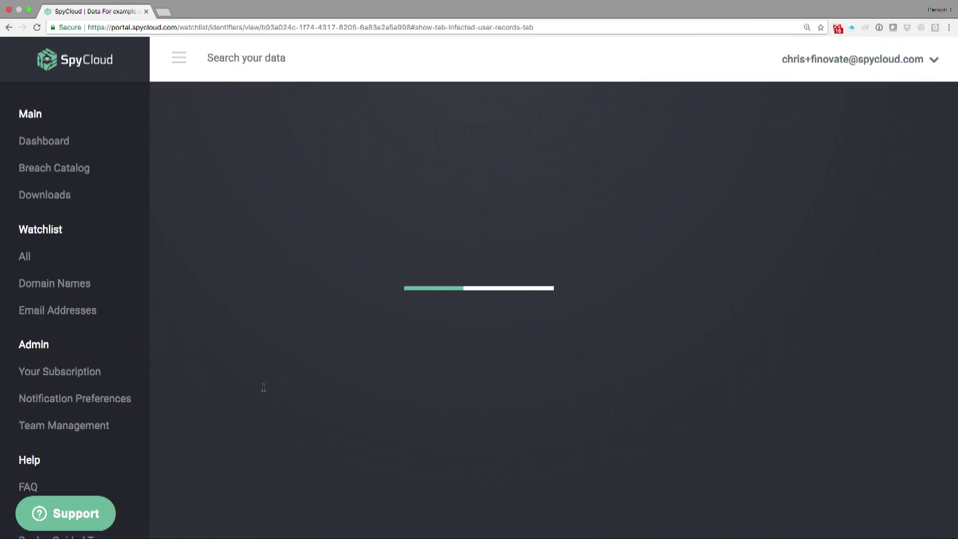
Scroll through example.org's ZeuS Botnet infected user records and back to the top
{"action": "scroll", "coordinate": [190, 399], "scroll_direction": "down", "scroll_amount": 3}
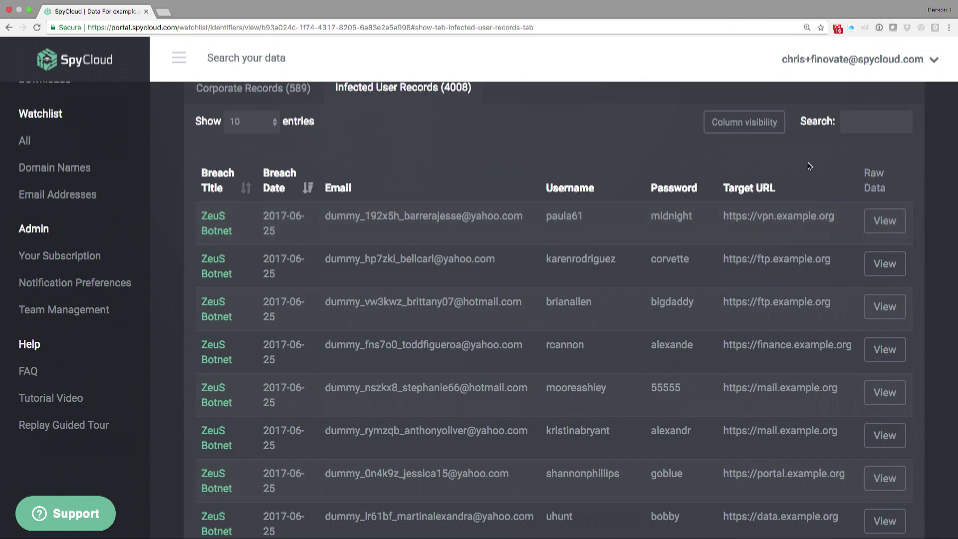
{"action": "scroll", "coordinate": [808, 166], "scroll_direction": "down", "scroll_amount": 2}
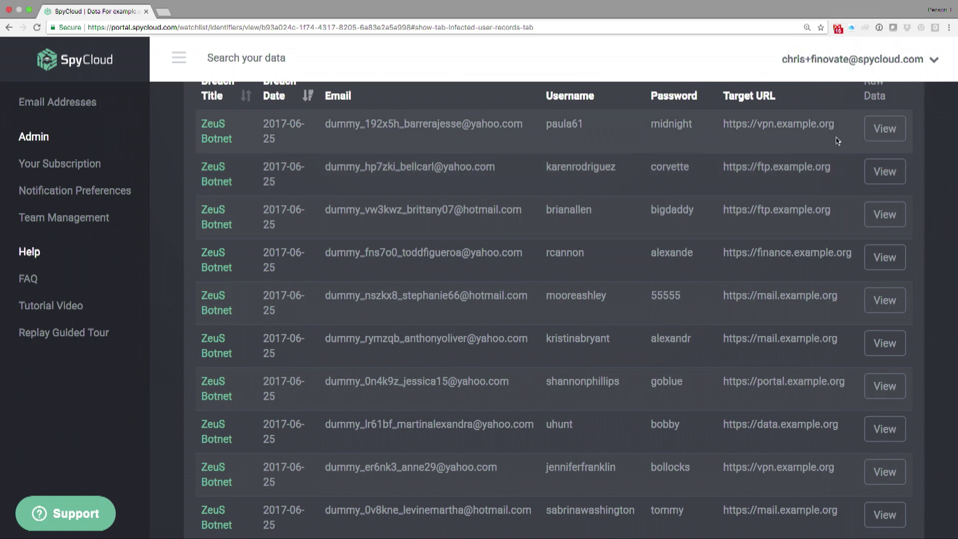
{"action": "scroll", "coordinate": [839, 131], "scroll_direction": "up", "scroll_amount": 1}
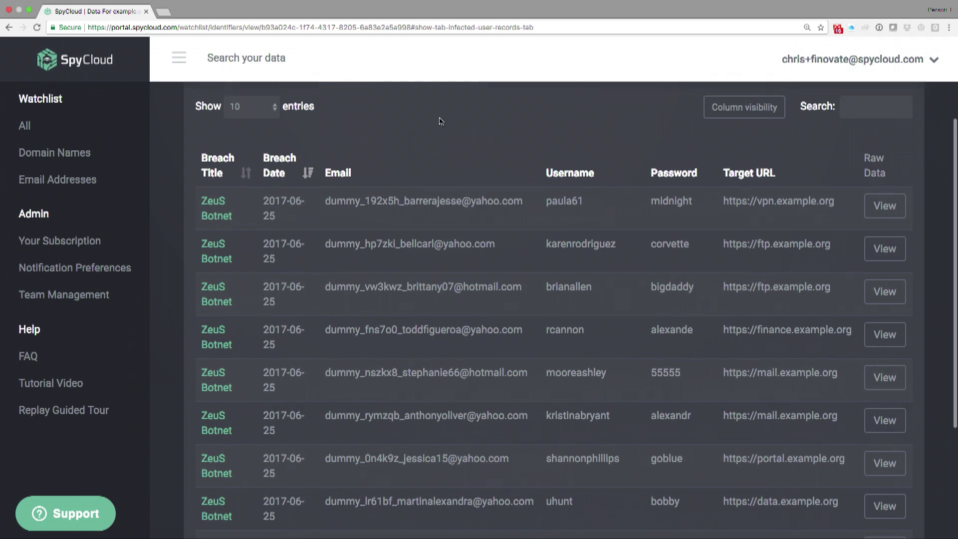
{"action": "scroll", "coordinate": [102, 138], "scroll_direction": "up", "scroll_amount": 3}
On the dashboard's Breach Exposure Timeline, show the LinkedIn breach card with 44,933 records
{"action": "left_click", "coordinate": [74, 144]}
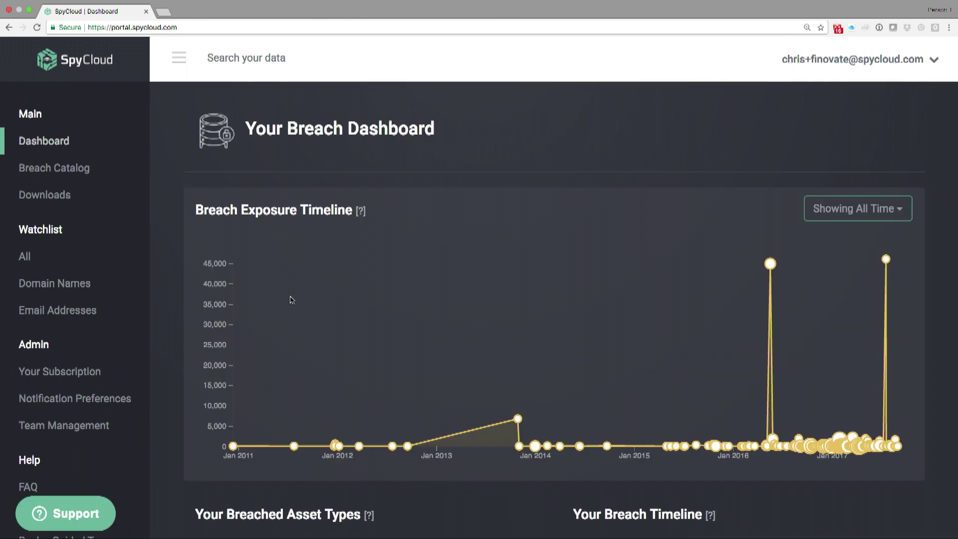
{"action": "mouse_move", "coordinate": [233, 446]}
{"action": "mouse_move", "coordinate": [361, 447]}
{"action": "mouse_move", "coordinate": [673, 448]}
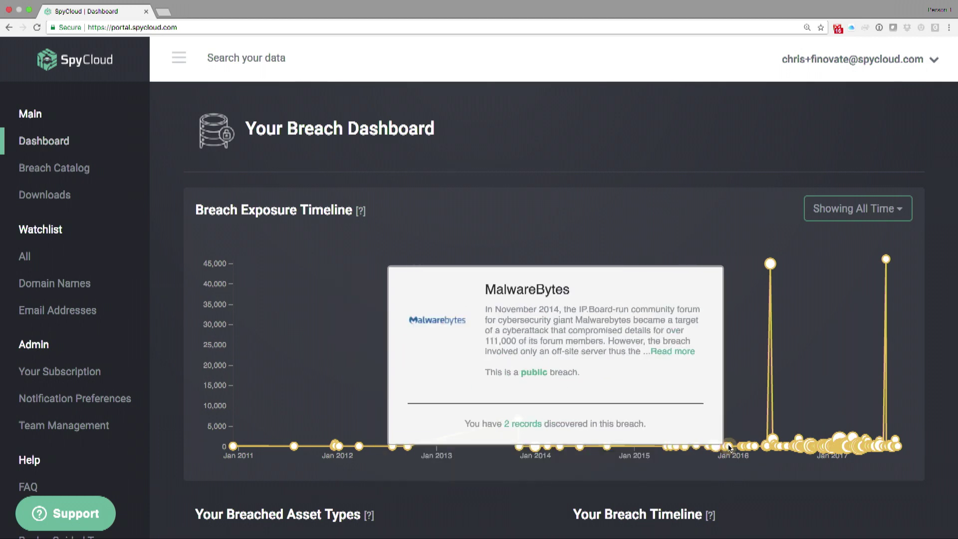
{"action": "mouse_move", "coordinate": [771, 264]}
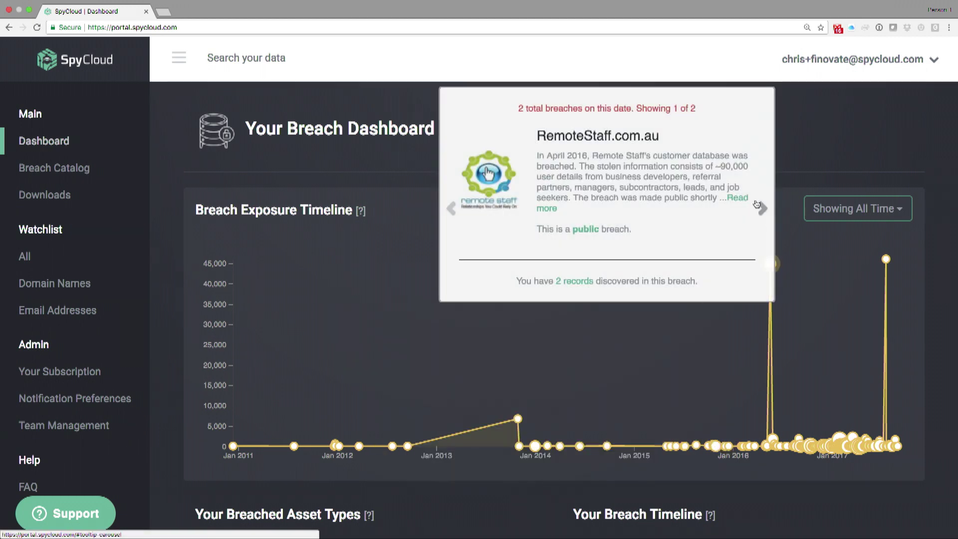
{"action": "left_click", "coordinate": [762, 208]}
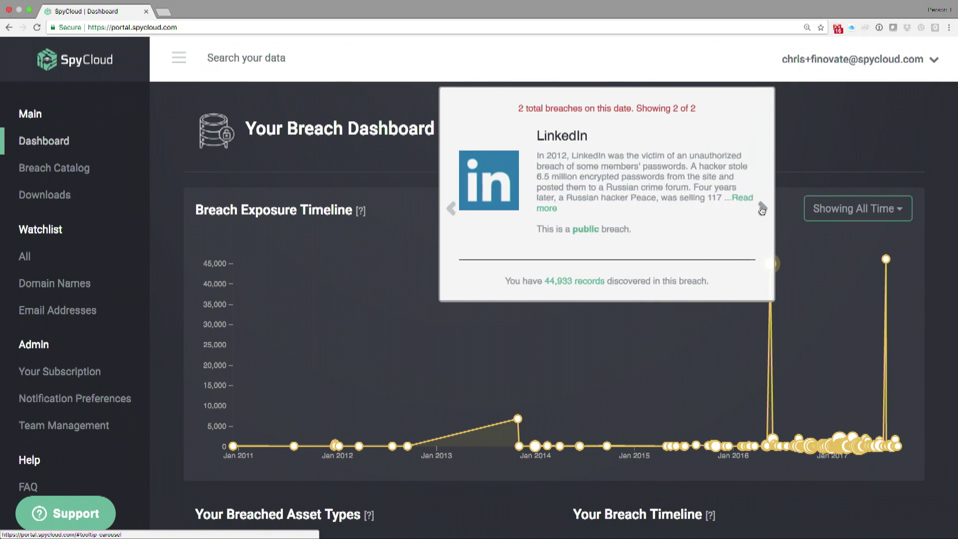